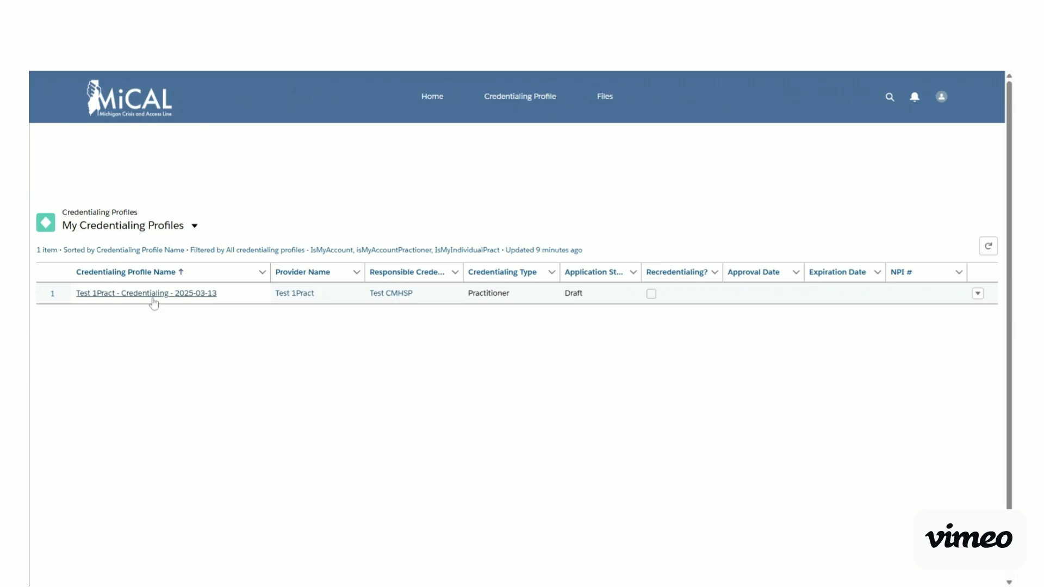
# Open the draft credentialing profile and start Edit Application from its Actions menu.
pyautogui.click(151, 295)
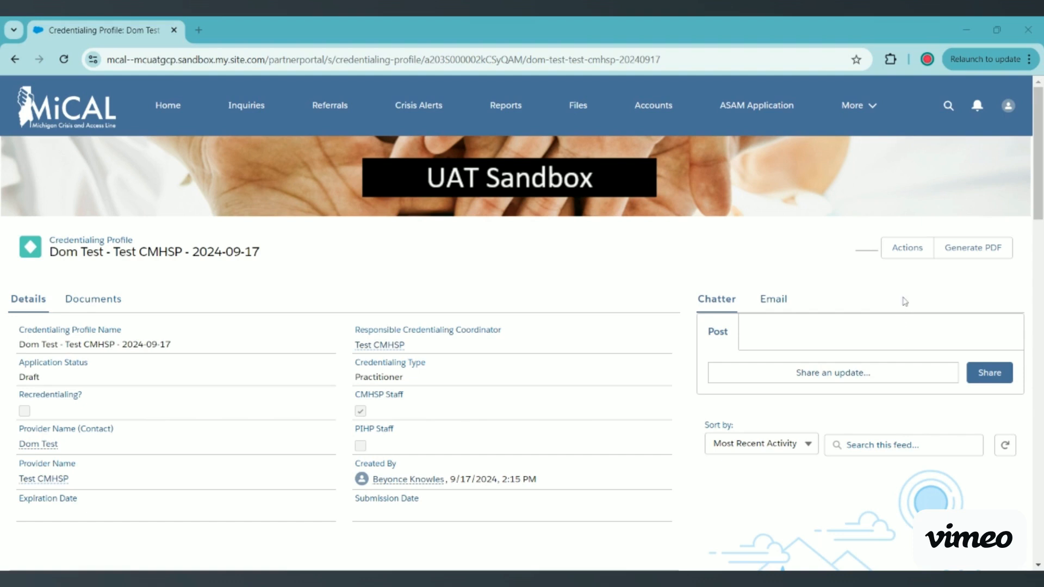
pyautogui.click(897, 251)
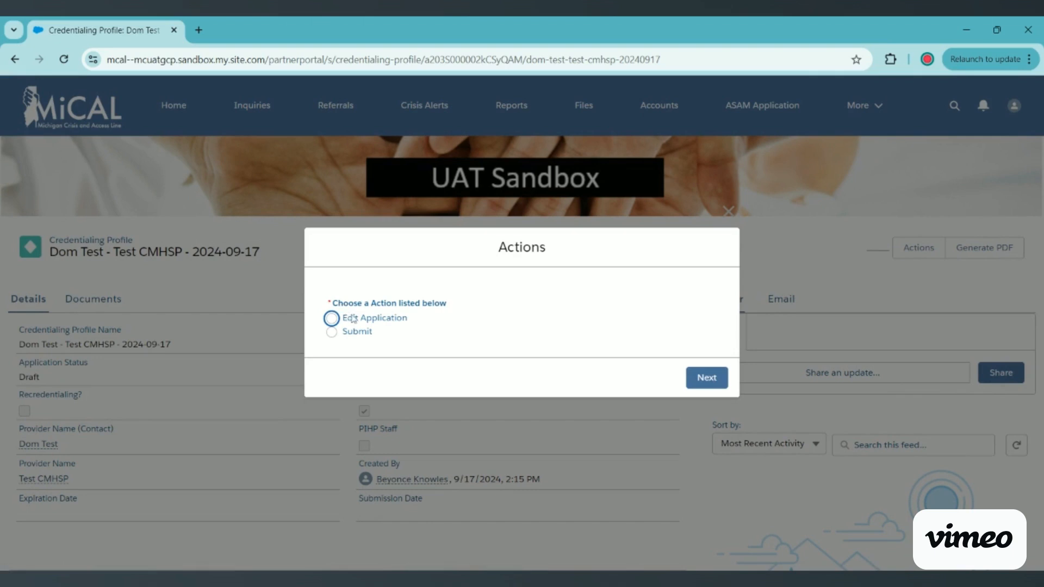
pyautogui.click(352, 318)
pyautogui.click(706, 377)
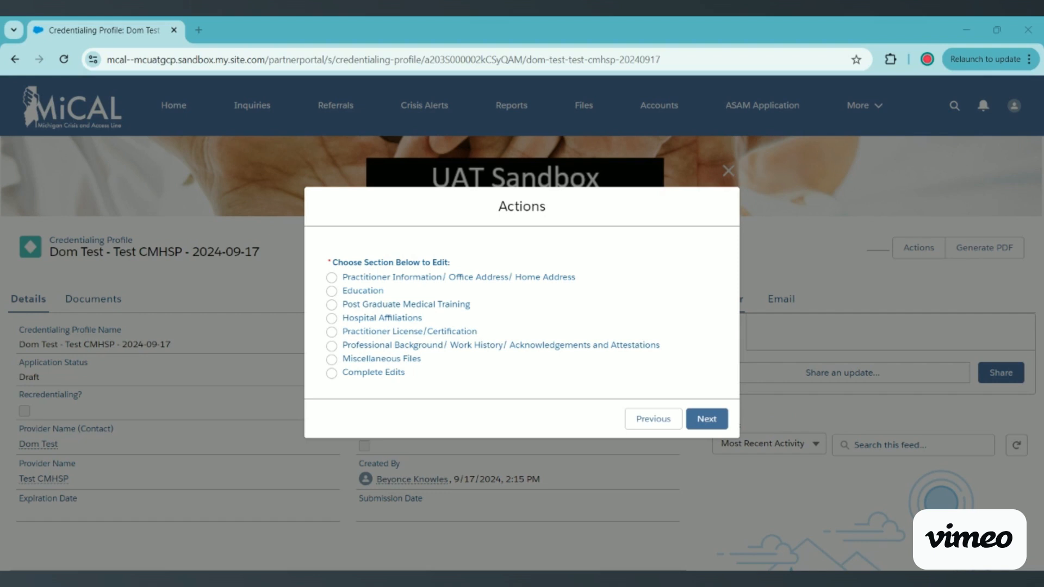
# Open the Practitioner Information / Office Address / Home Address section and re-enter Ingham as Home Address County.
pyautogui.click(332, 278)
pyautogui.click(712, 414)
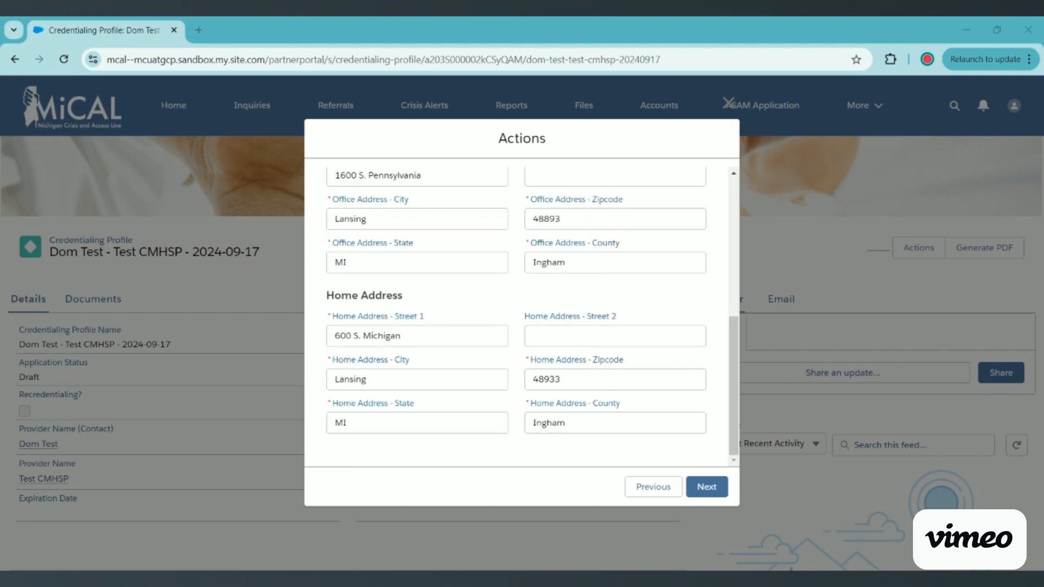
pyautogui.doubleClick(550, 423)
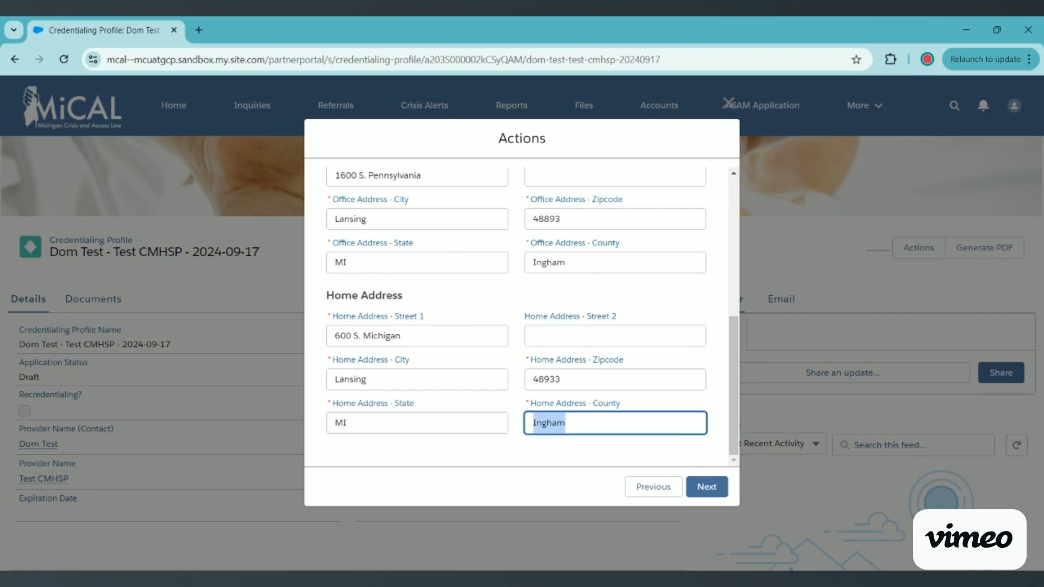
pyautogui.press('BackSpace')
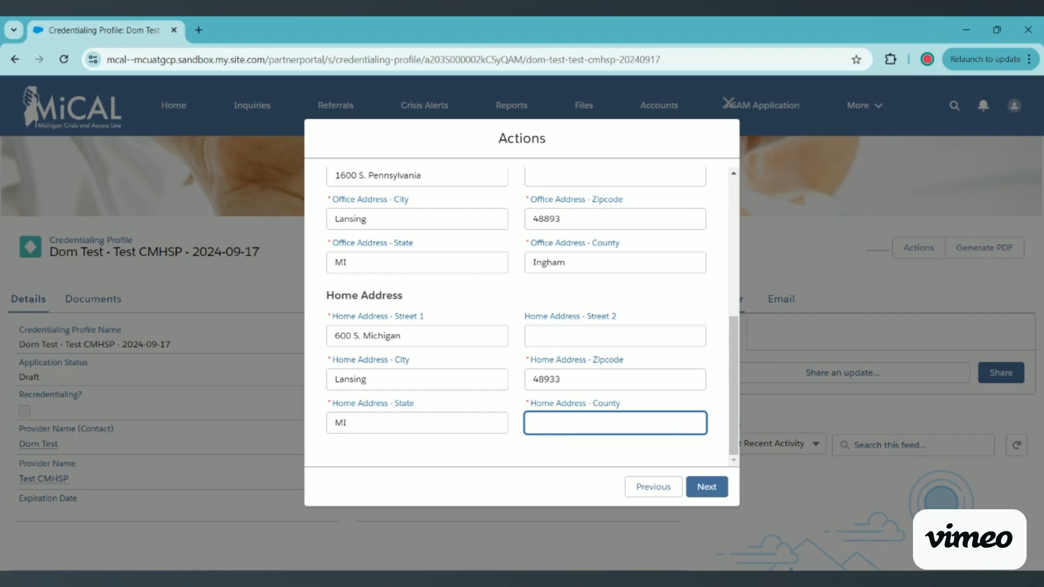
pyautogui.click(685, 445)
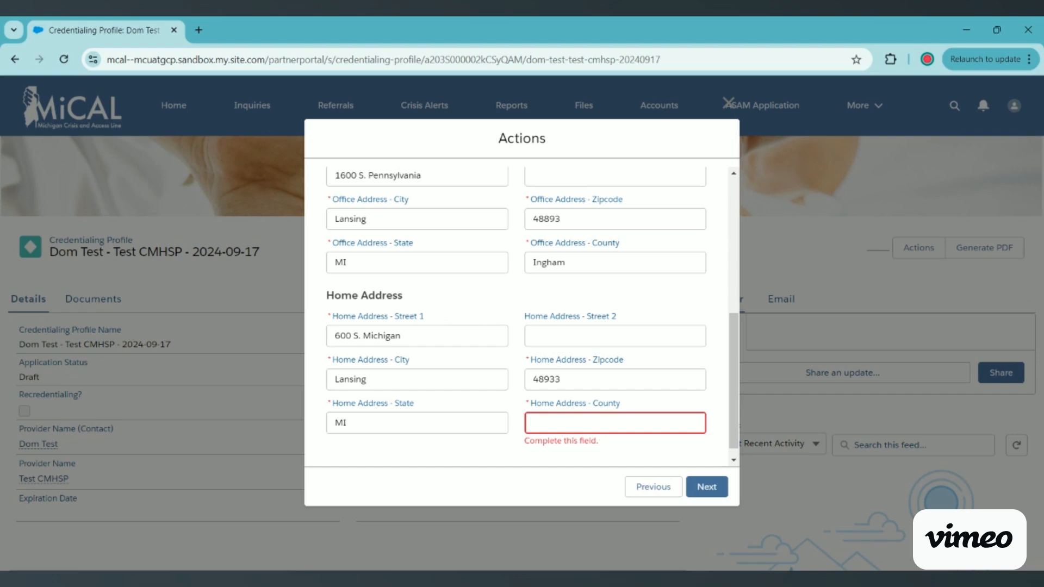
pyautogui.click(576, 423)
pyautogui.write('Ingham')
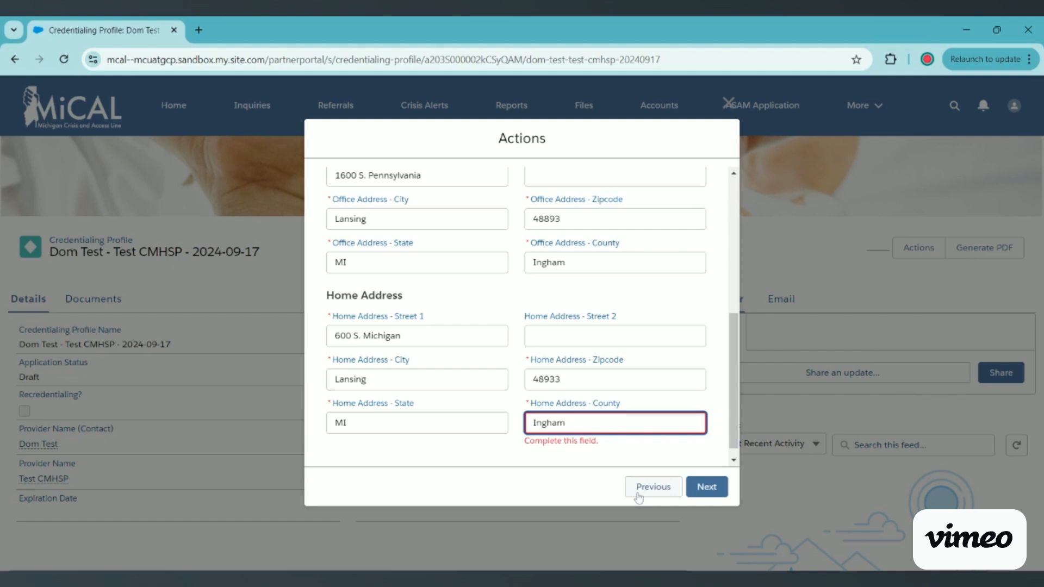
# Add a new Education record: MSW from Michigan State University, graduated 2009.
pyautogui.click(698, 489)
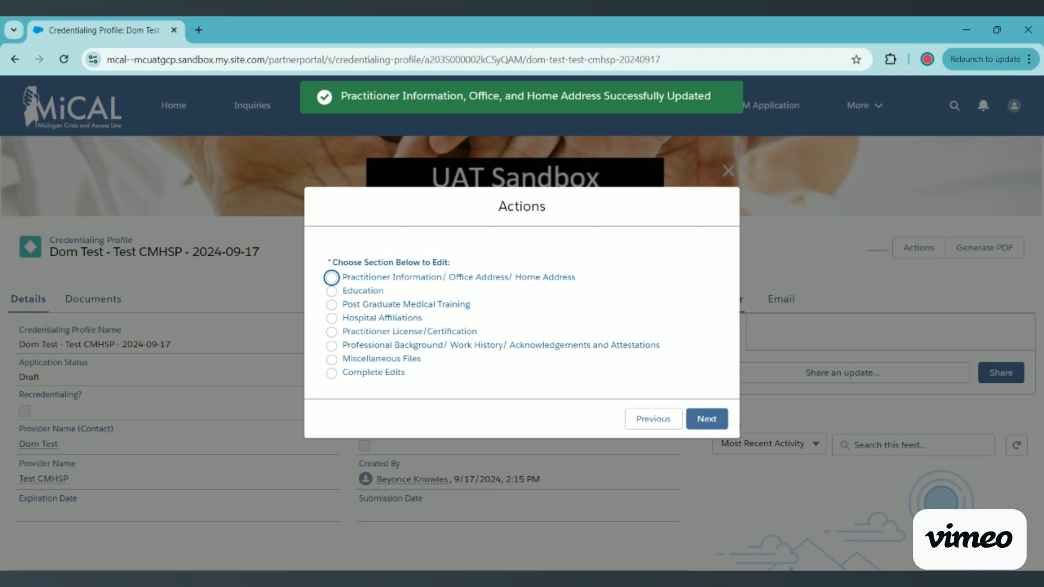
pyautogui.click(381, 293)
pyautogui.click(706, 420)
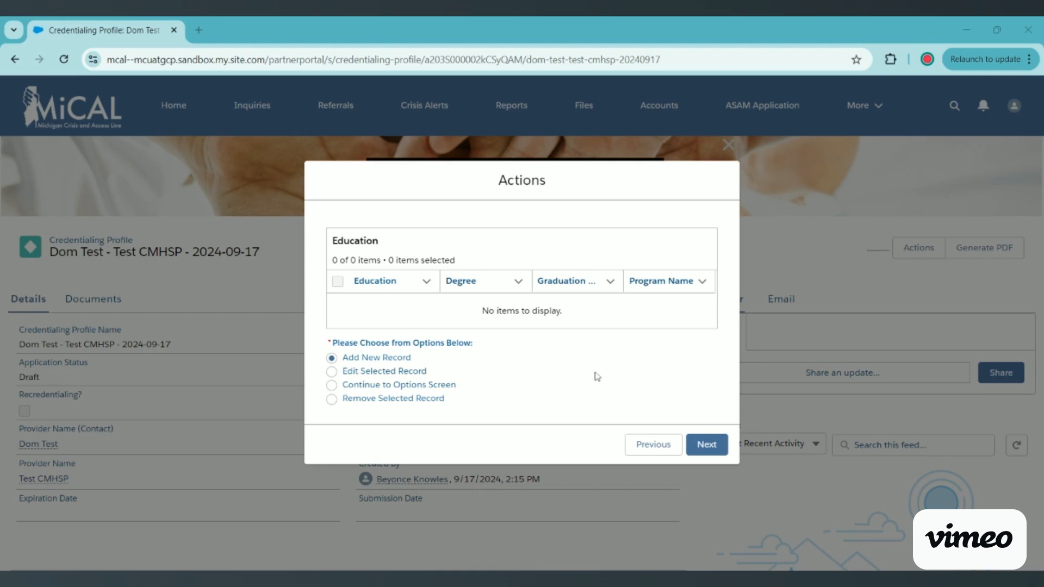
pyautogui.click(390, 361)
pyautogui.click(705, 444)
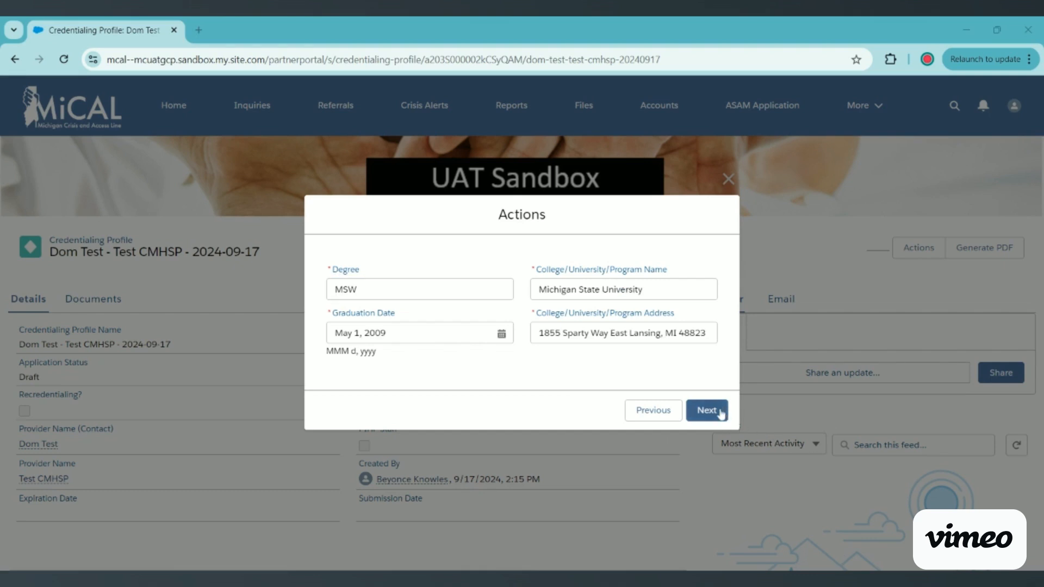
pyautogui.click(707, 411)
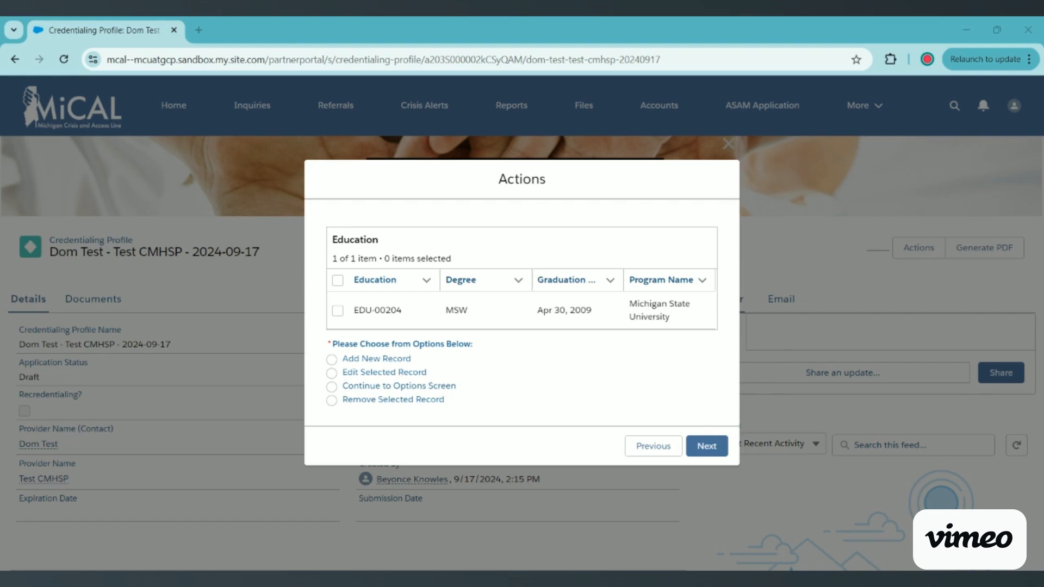
# Leave EDU-00204 unchanged, choose Continue to Options Screen, and return to the section list.
pyautogui.click(337, 314)
pyautogui.click(332, 374)
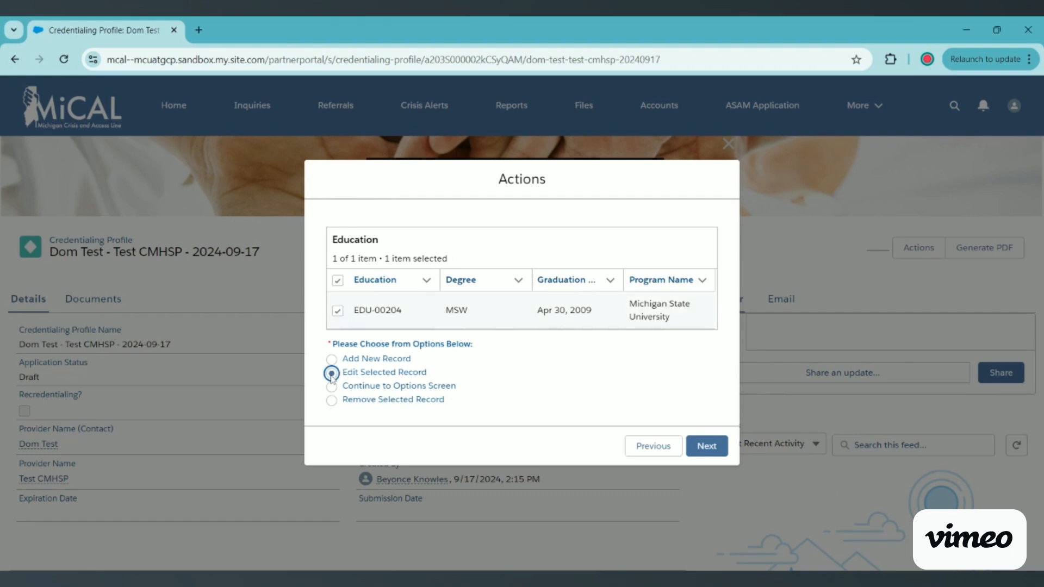
pyautogui.click(338, 315)
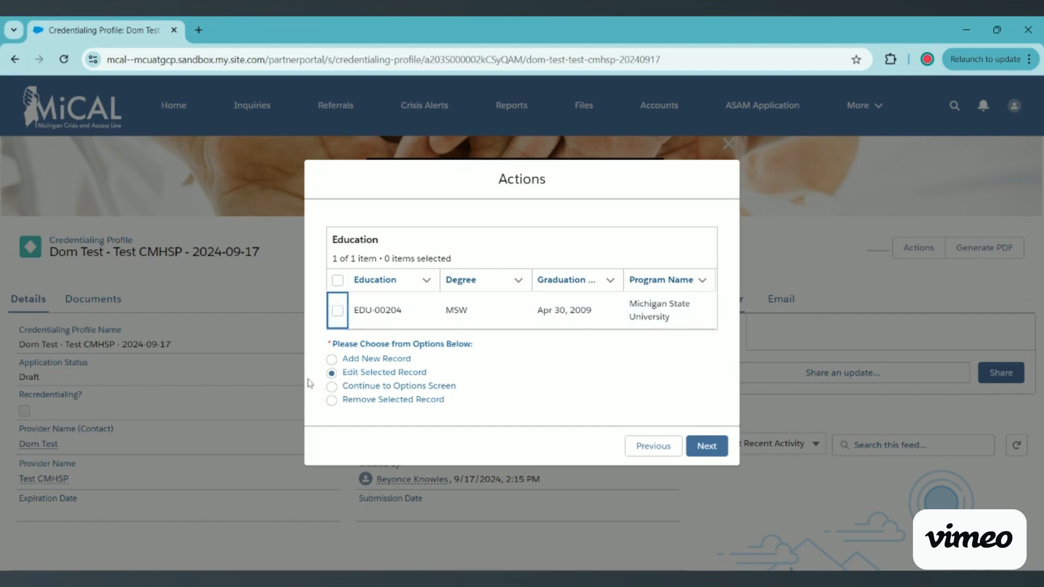
pyautogui.click(332, 400)
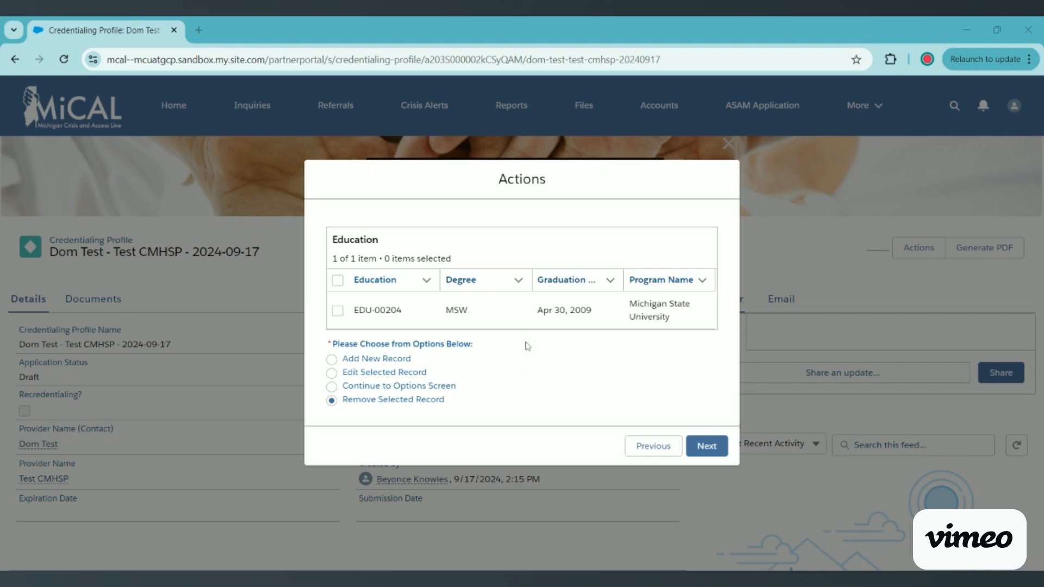
pyautogui.click(431, 393)
pyautogui.click(701, 446)
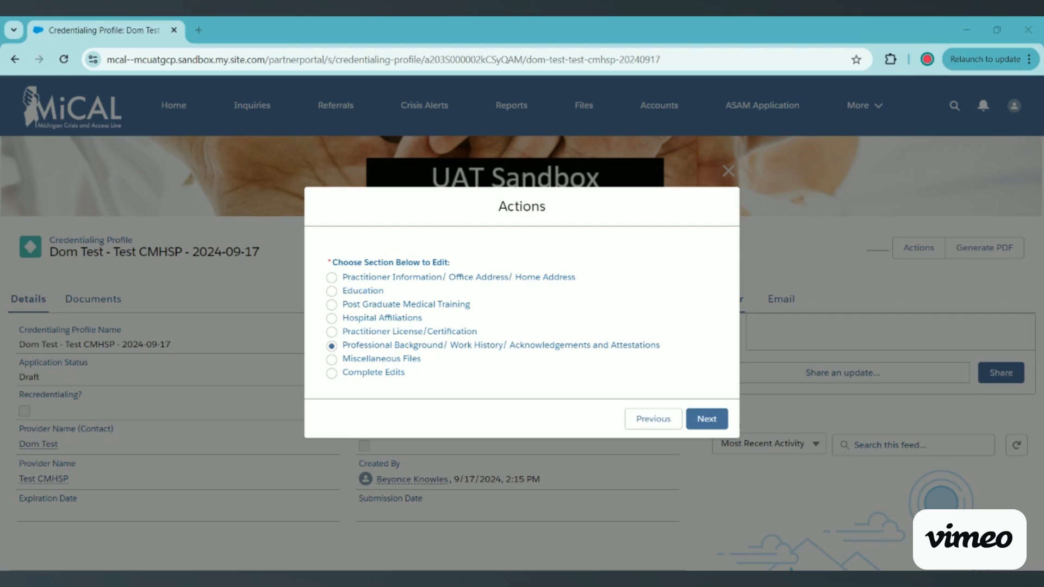
pyautogui.press('Up')
pyautogui.press('Down')
pyautogui.click(713, 421)
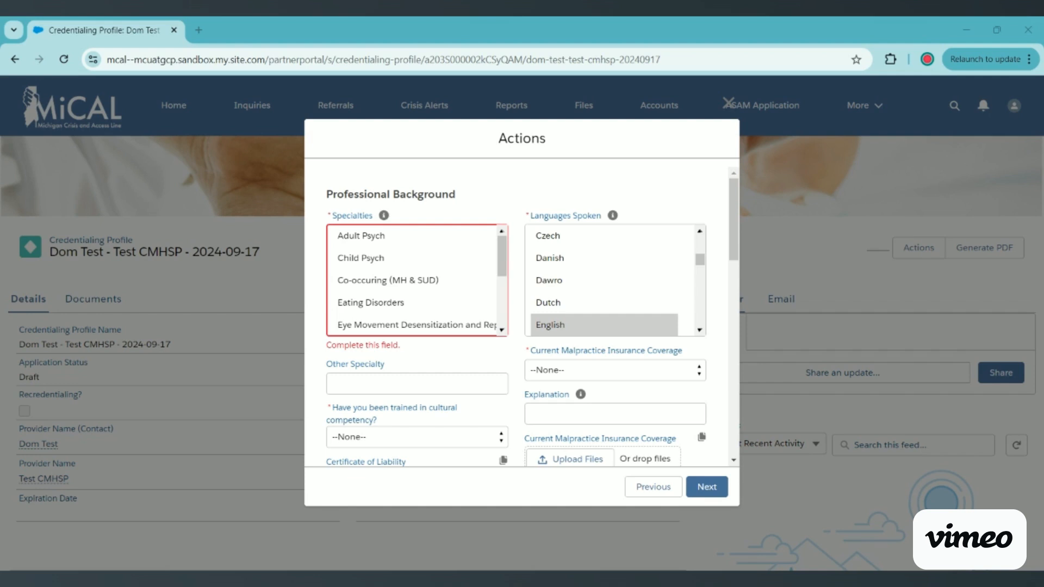
pyautogui.scroll(-4, 715, 389)
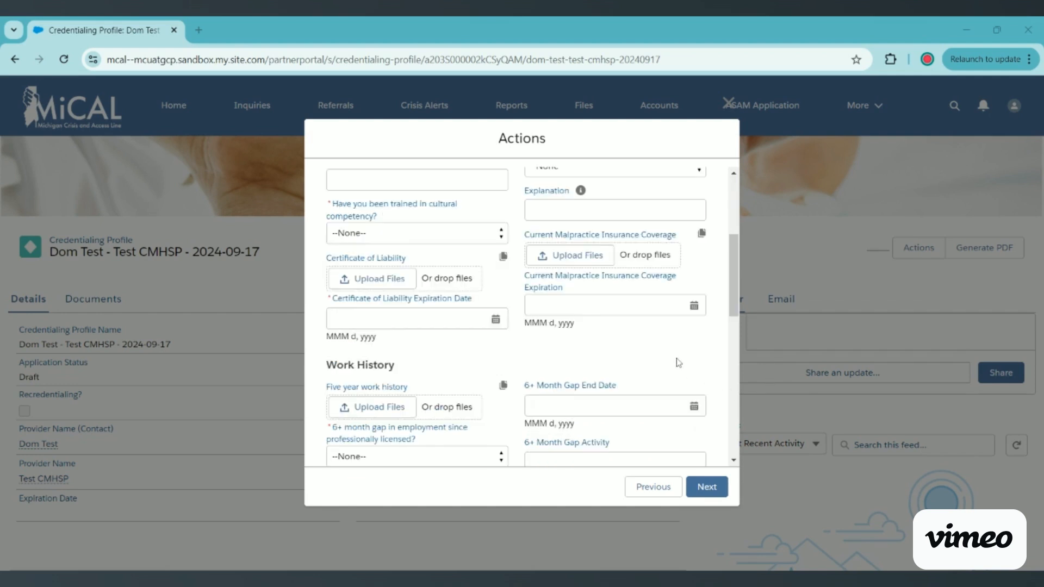
pyautogui.scroll(-1, 681, 365)
pyautogui.scroll(-5, 682, 365)
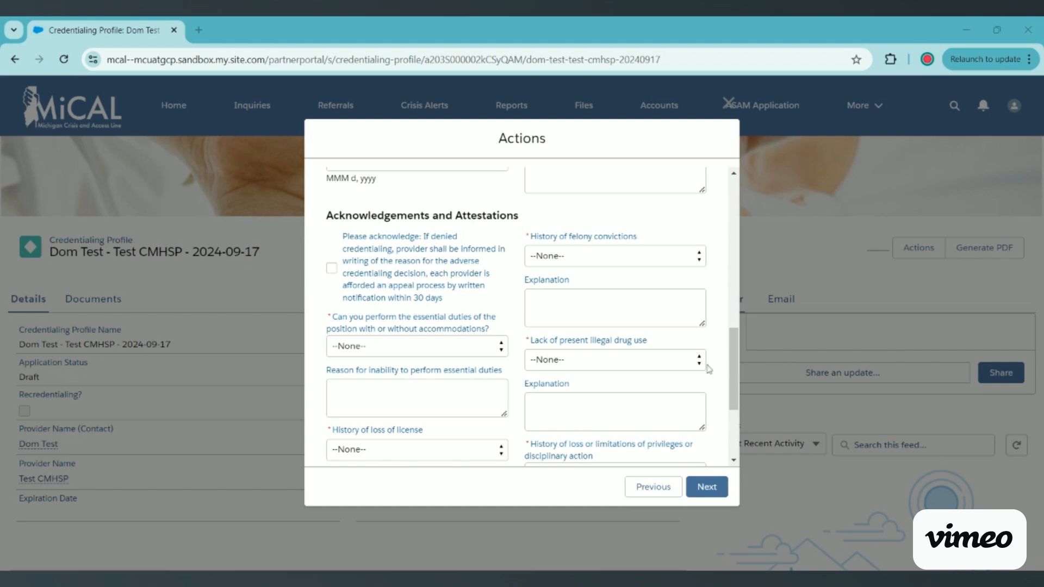
pyautogui.click(673, 368)
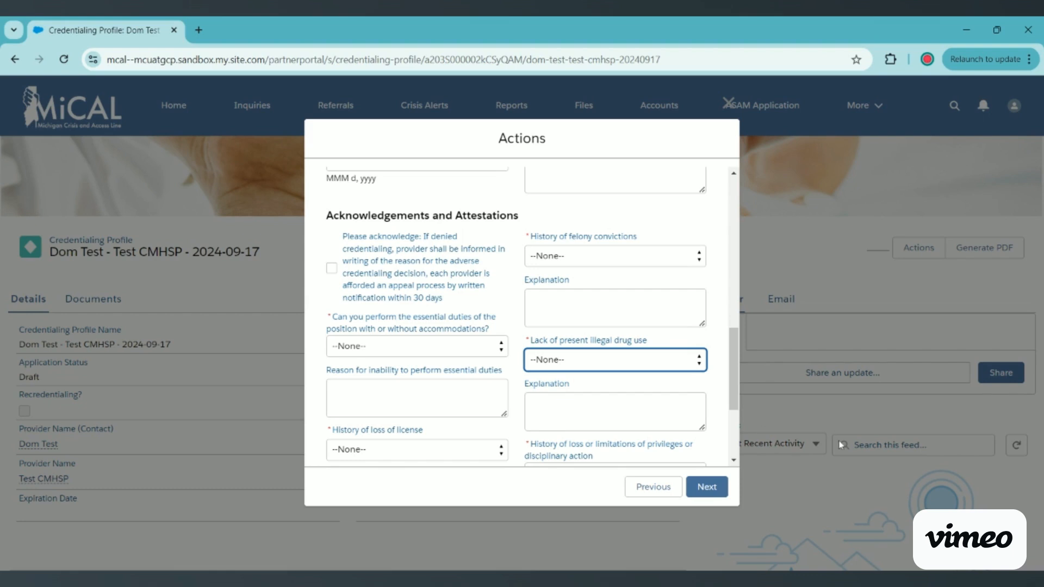
pyautogui.scroll(-3, 778, 468)
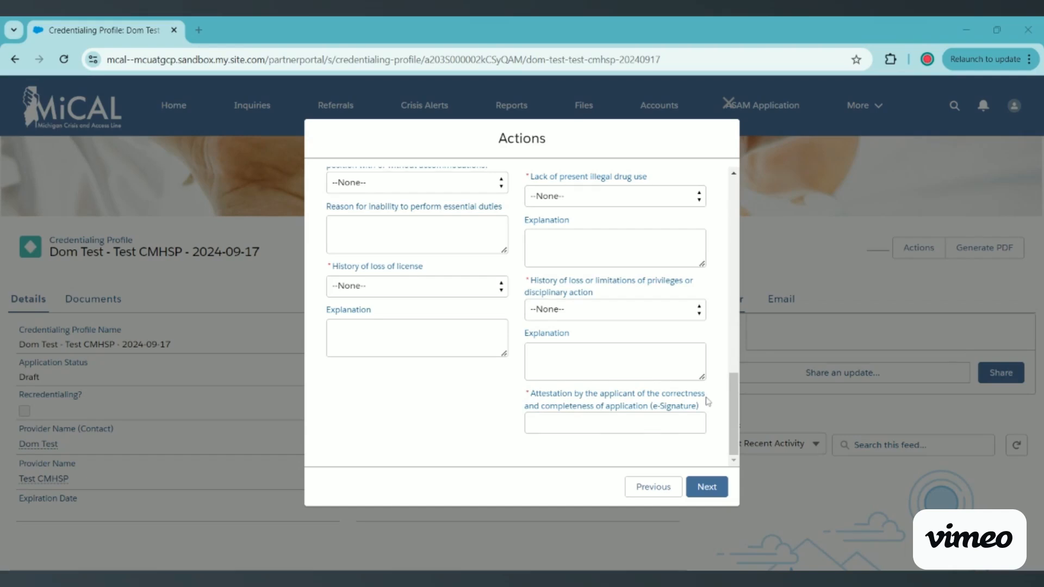
pyautogui.click(674, 417)
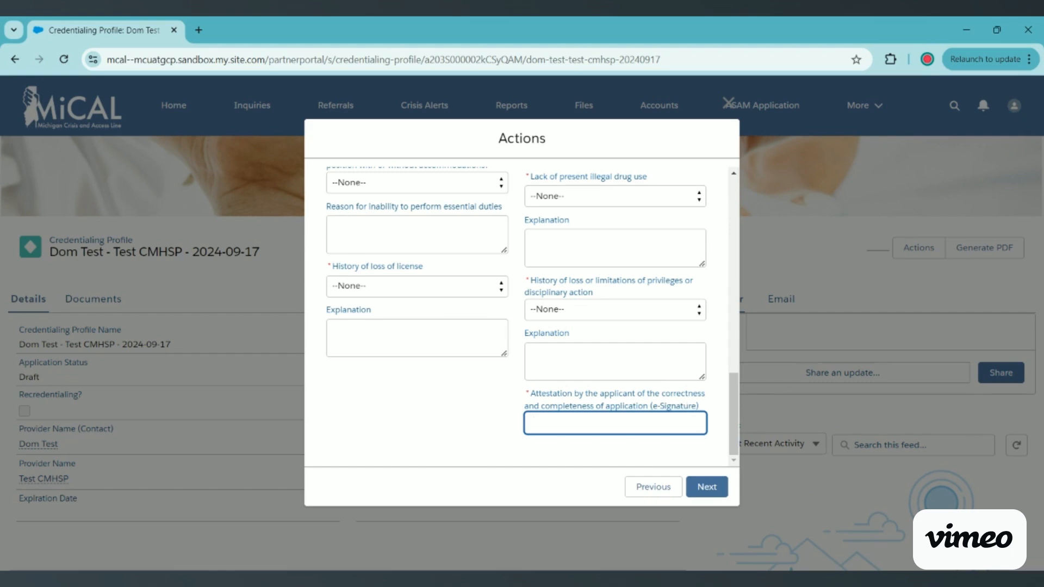
pyautogui.scroll(3, 514, 289)
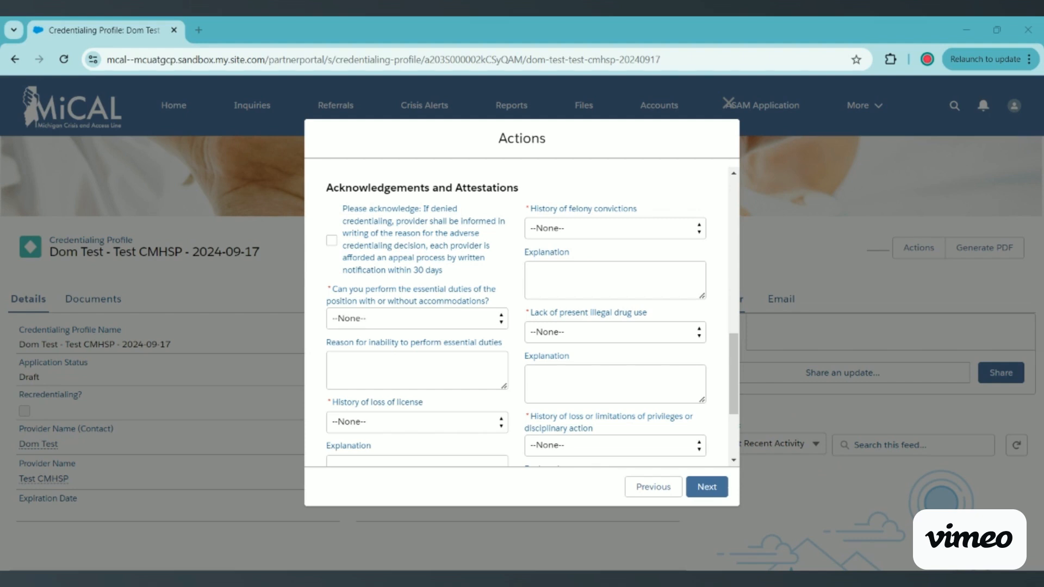
# Go back to the section list and pick Miscellaneous Files to edit.
pyautogui.click(653, 487)
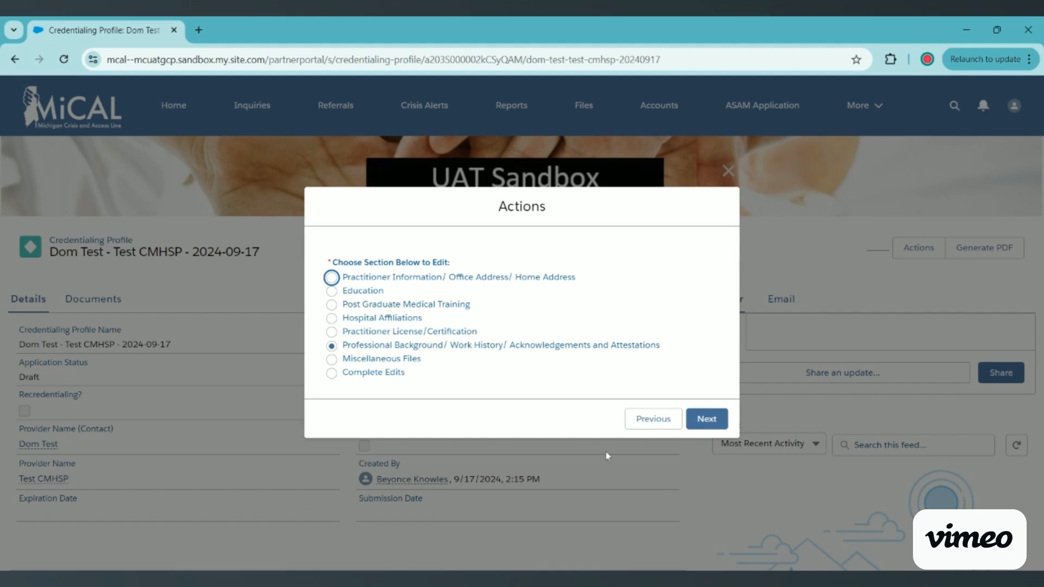
pyautogui.click(418, 361)
pyautogui.click(708, 422)
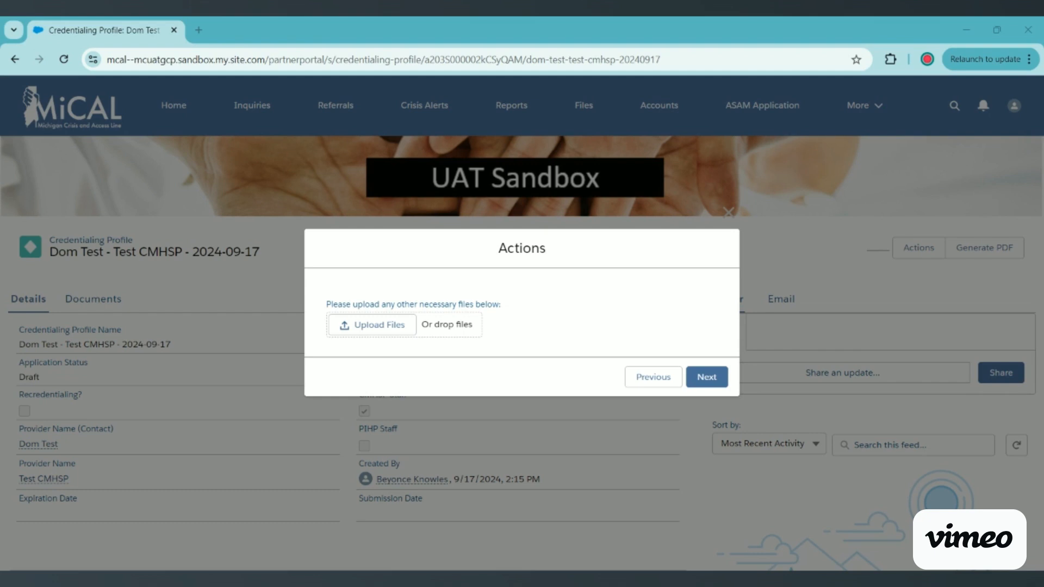
# Move past the file upload and choose Complete Edits to reach the final step.
pyautogui.click(710, 375)
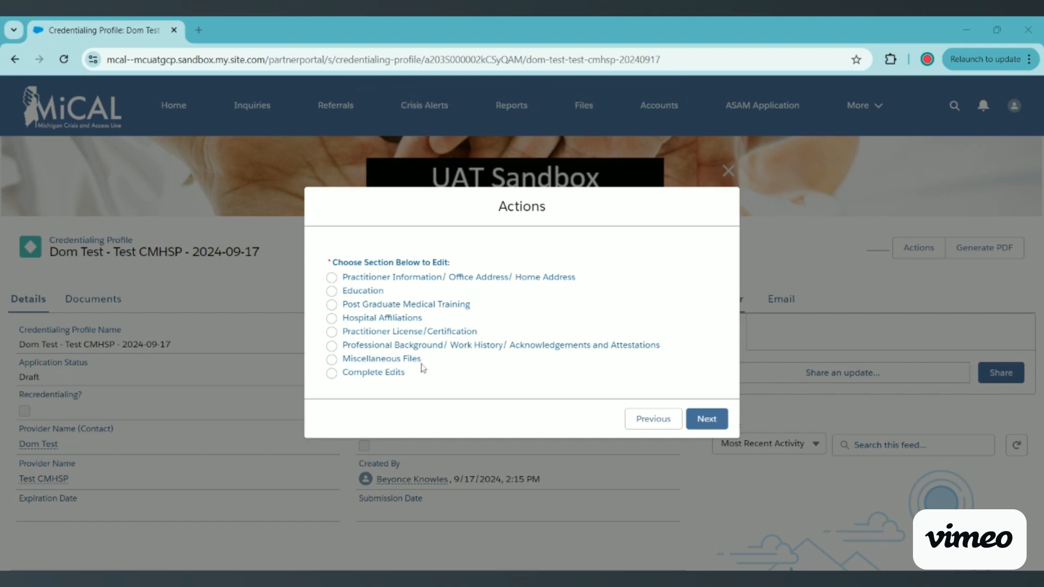
pyautogui.click(396, 379)
pyautogui.click(707, 418)
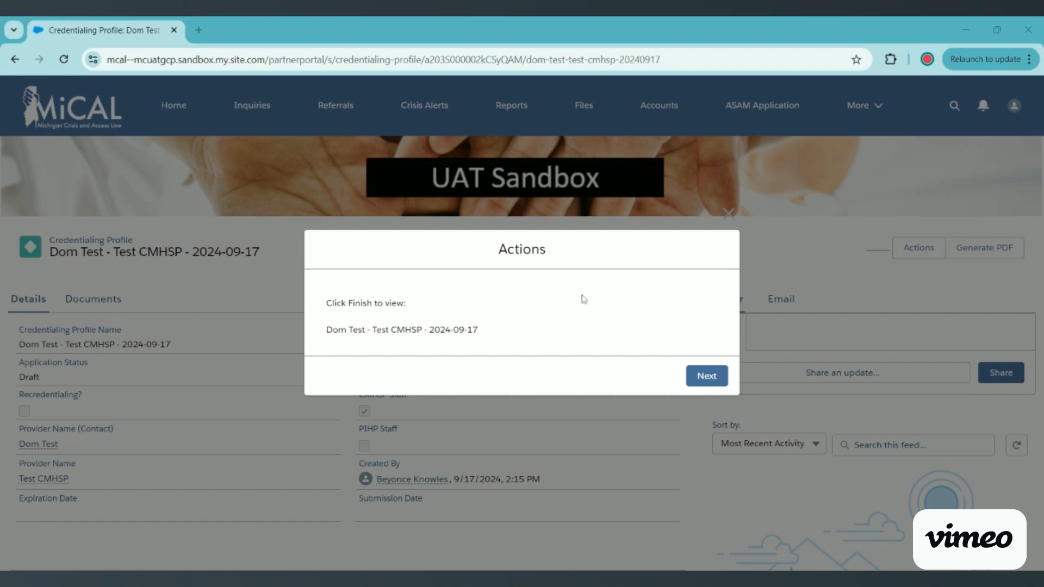
# Finish the wizard and return to the profile, whose status still reads Draft.
pyautogui.click(715, 381)
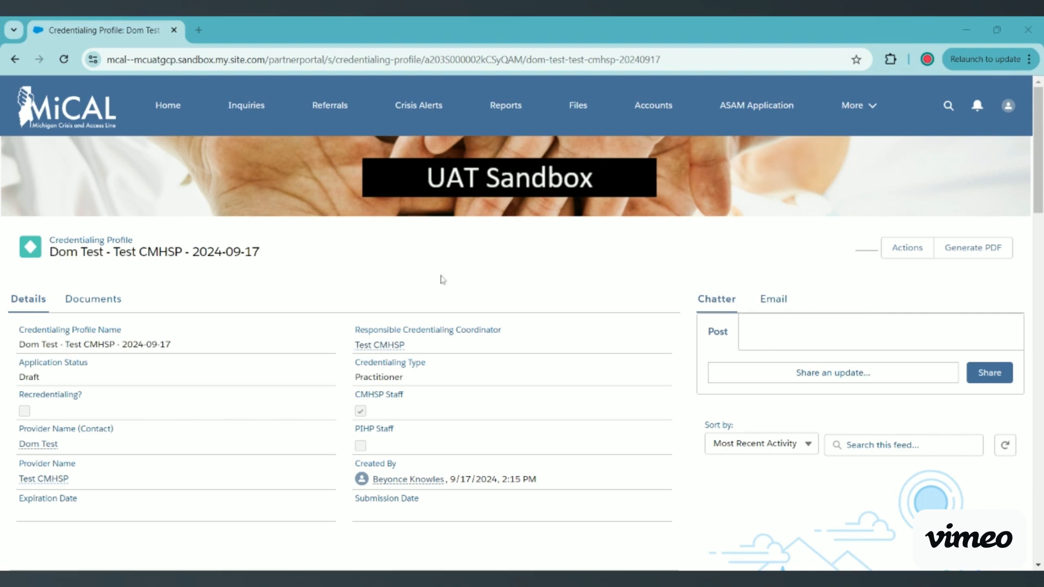
pyautogui.click(90, 308)
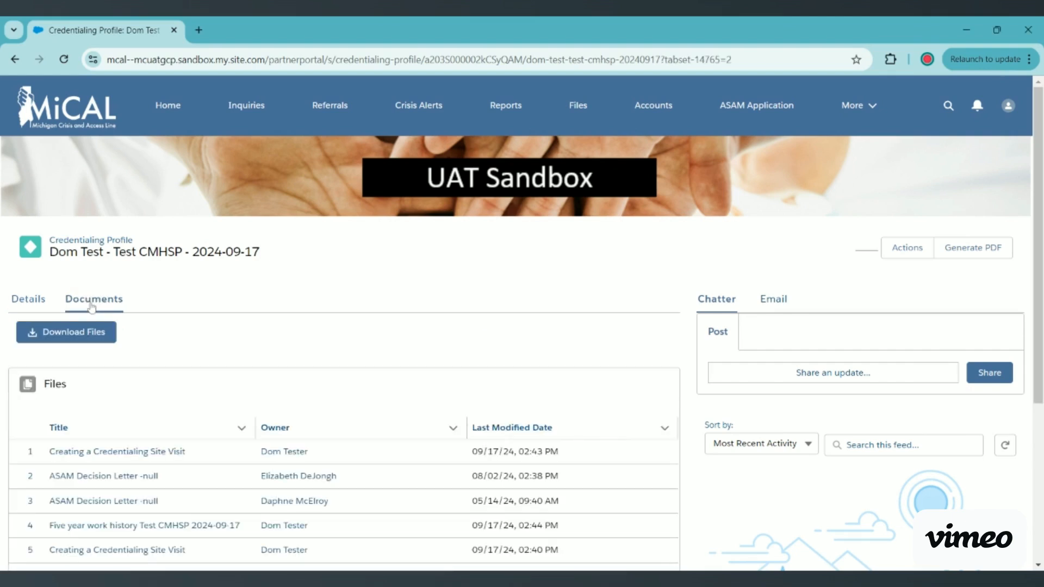
pyautogui.scroll(-2, 530, 252)
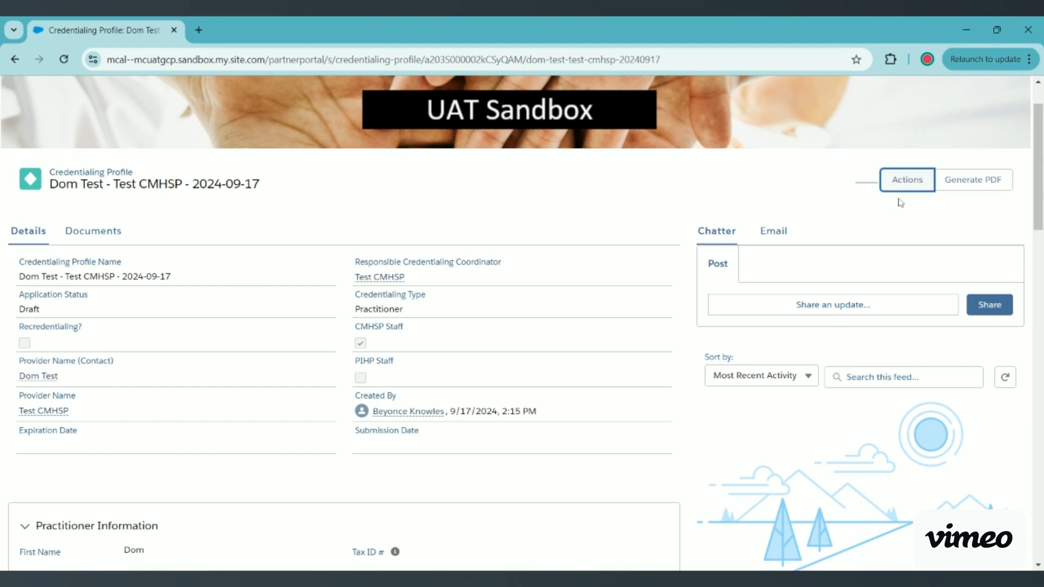
# Submit the application via Actions, answering Yes to the credentialing consent.
pyautogui.click(916, 187)
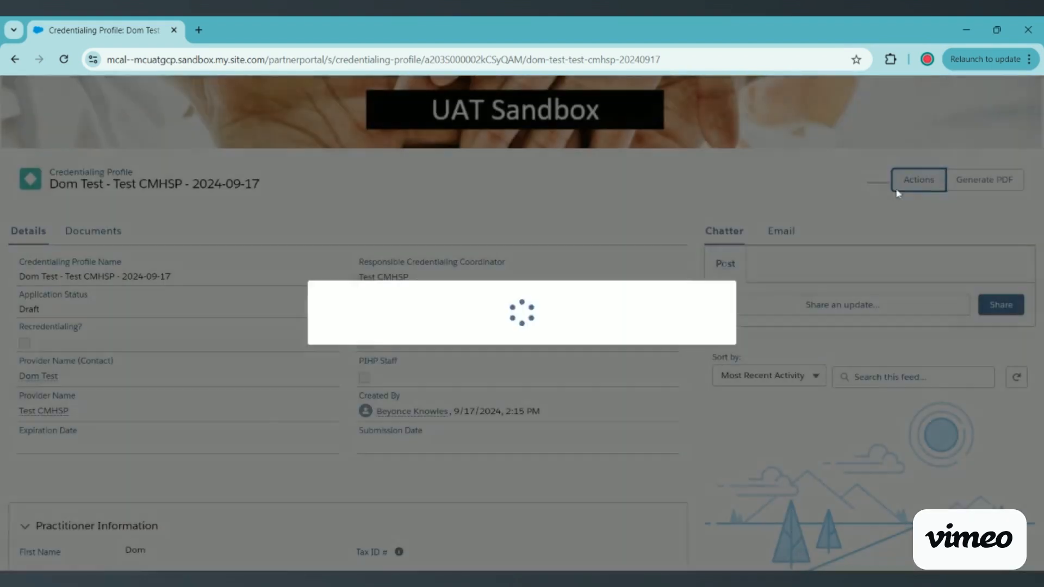
pyautogui.click(367, 333)
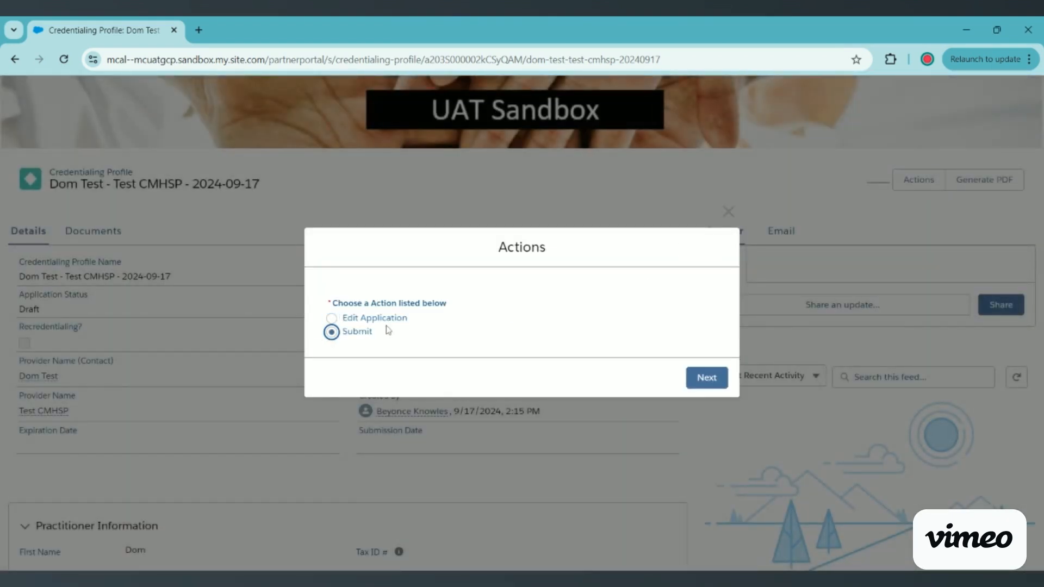
pyautogui.click(694, 382)
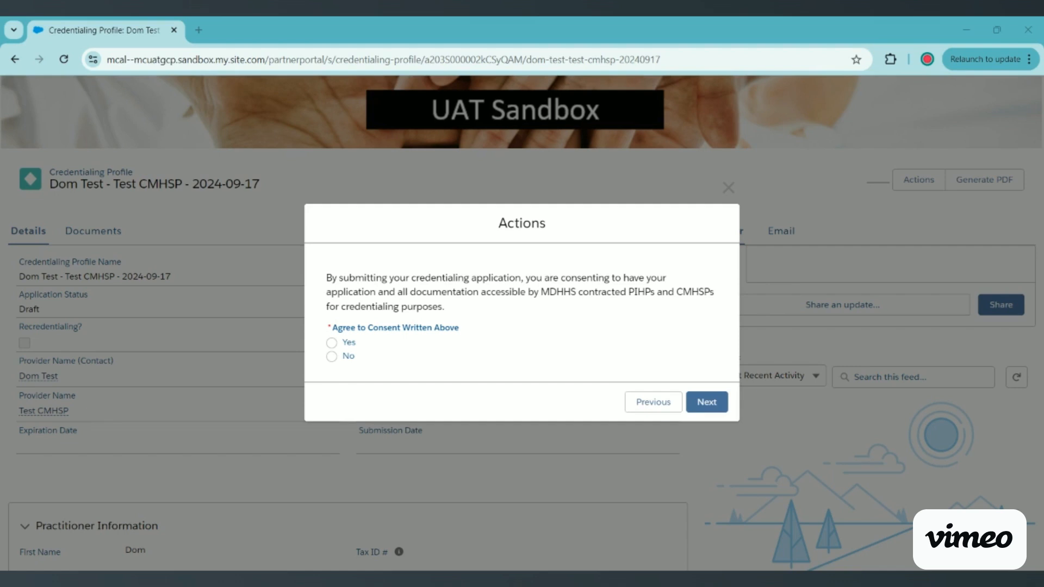
pyautogui.click(331, 342)
pyautogui.click(705, 402)
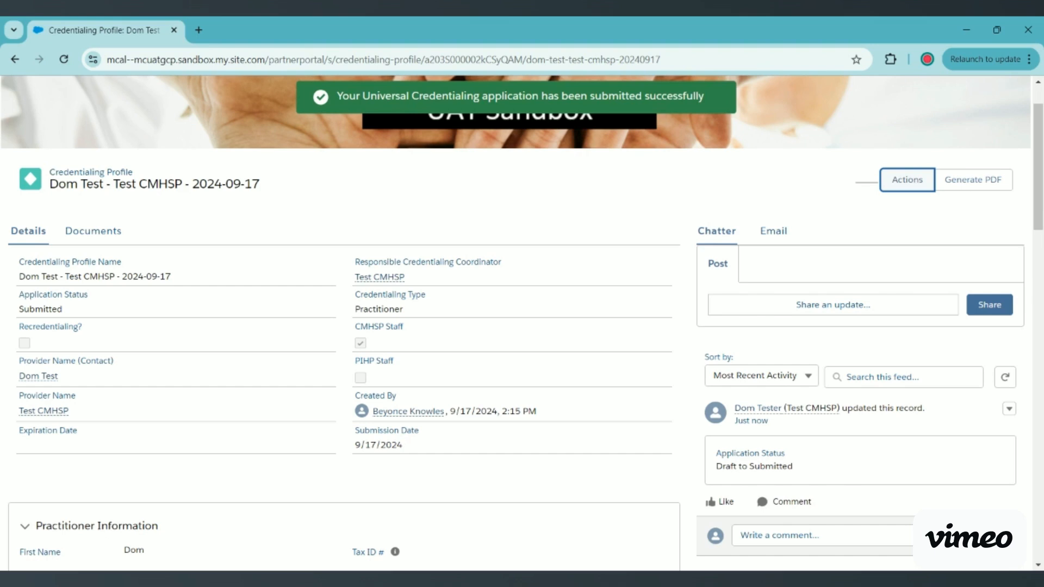
pyautogui.moveTo(63, 309); pyautogui.dragTo(19, 309)
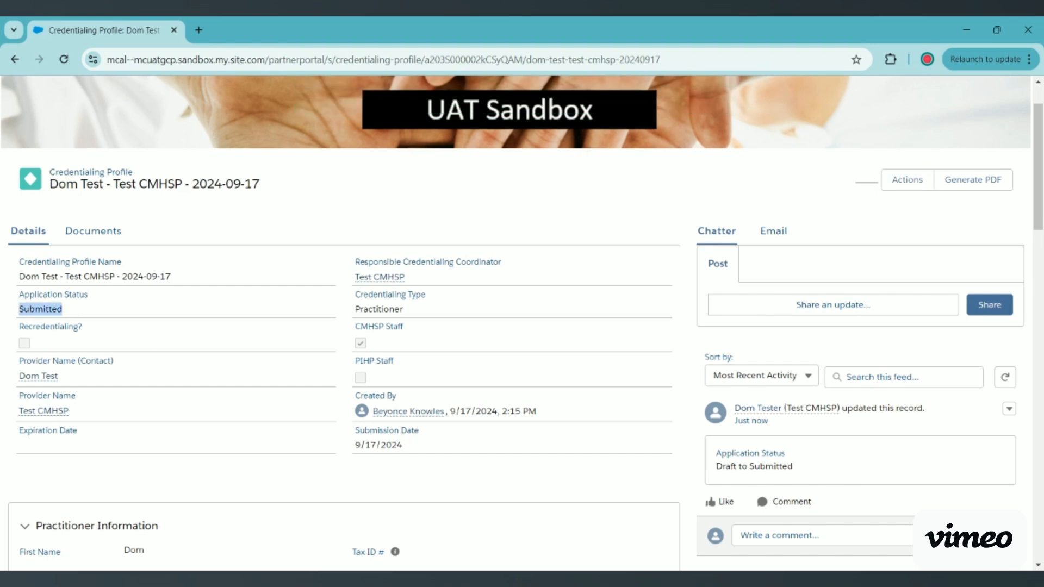